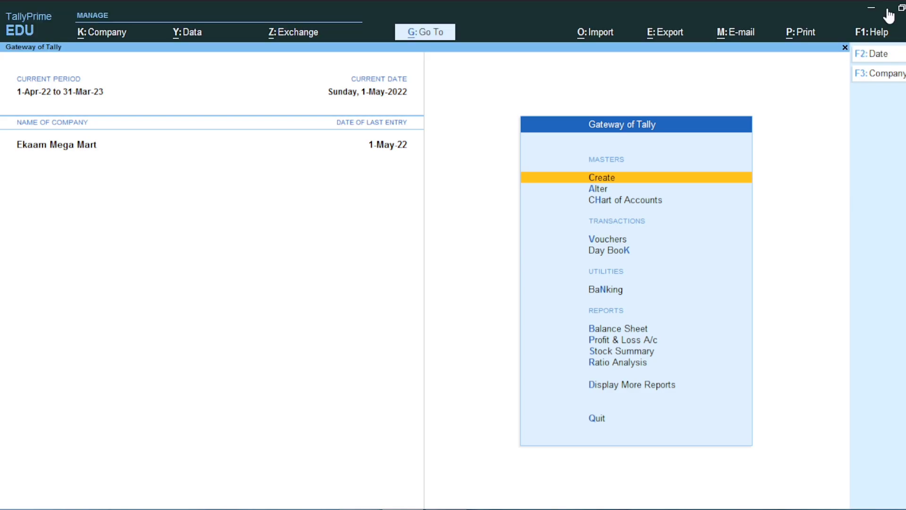
Step: Start a new journal voucher for Ekaam Mega Mart
key(alt+Tab)
key(Down)
key(Down)
key(Down)
key(Down)
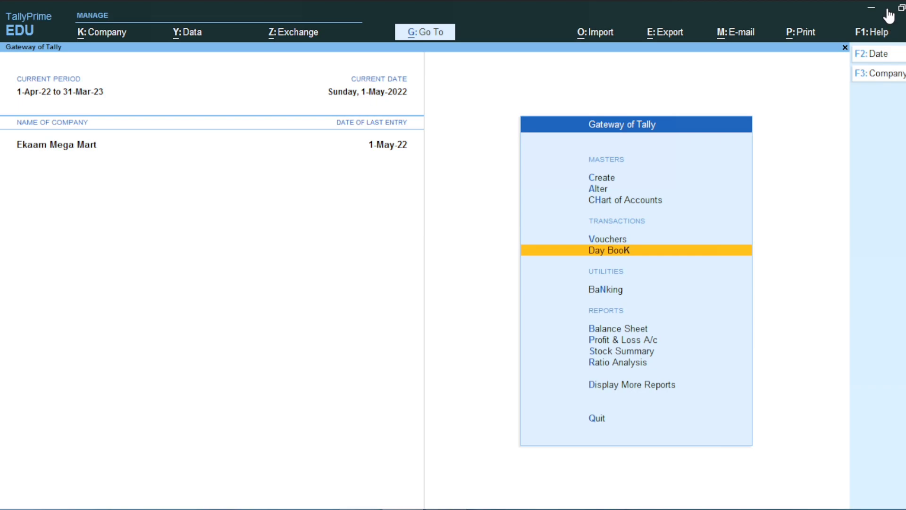
key(Down)
key(Up)
key(Up)
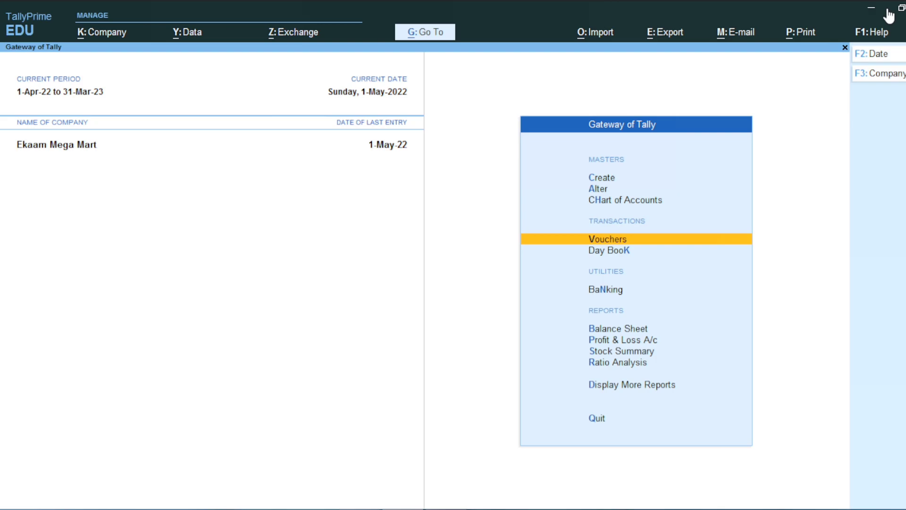
key(Return)
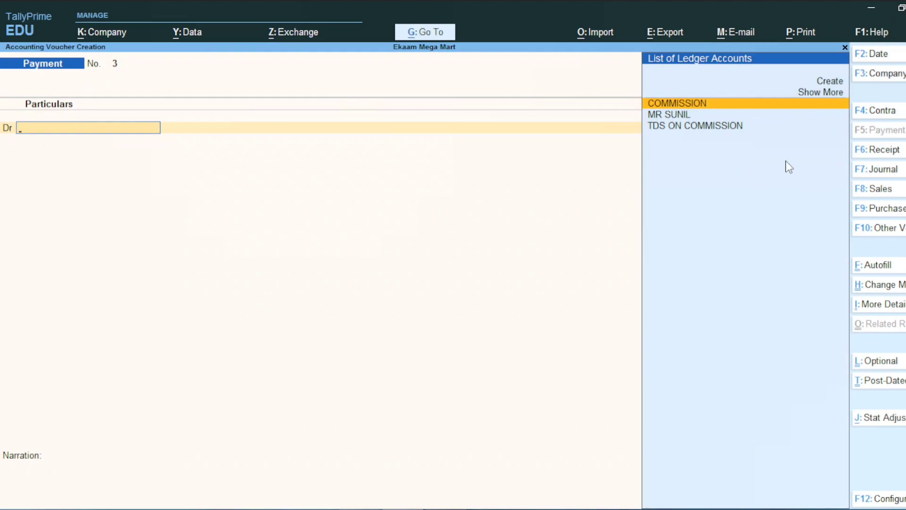
click(876, 173)
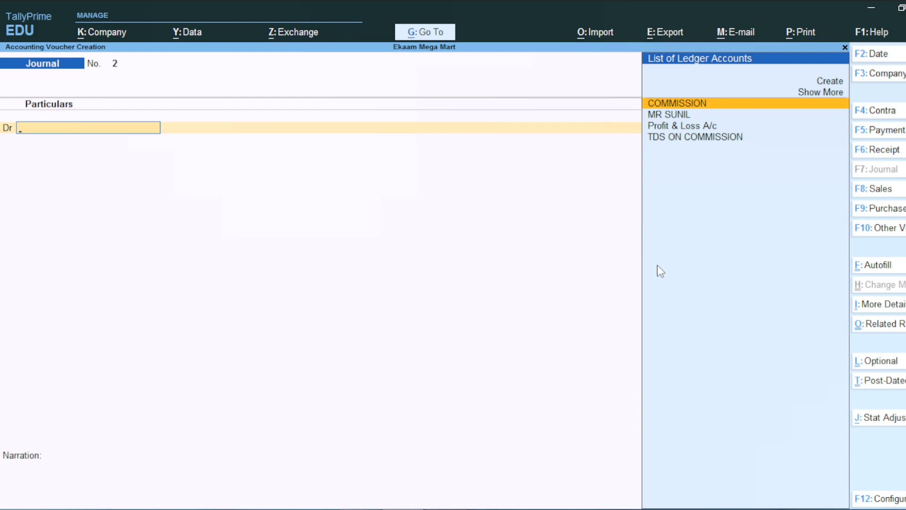
Step: Create a ledger called AUDITING SERVICE under the Indirect Expenses group from the voucher's debit line
key(alt+c)
text(AUDITING)
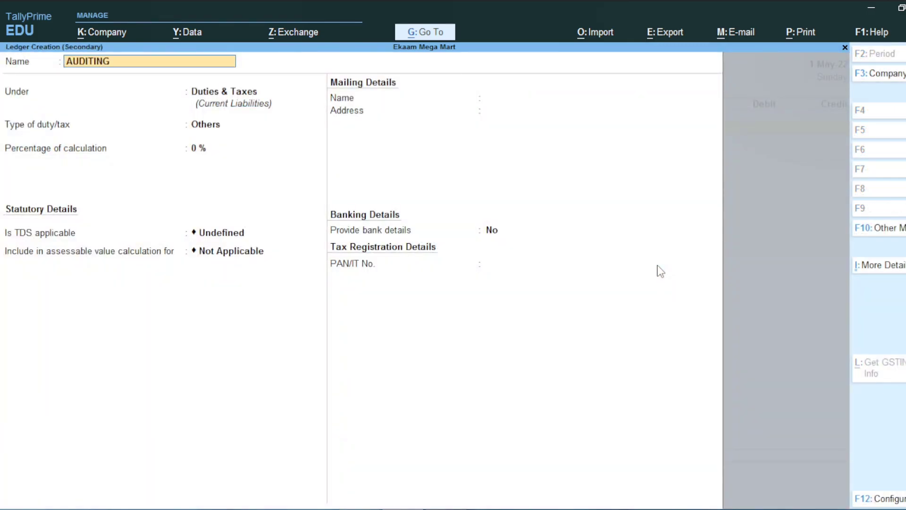
text( SERVIVE)
key(BackSpace)
key(BackSpace)
text(CE)
key(Return)
text(IND)
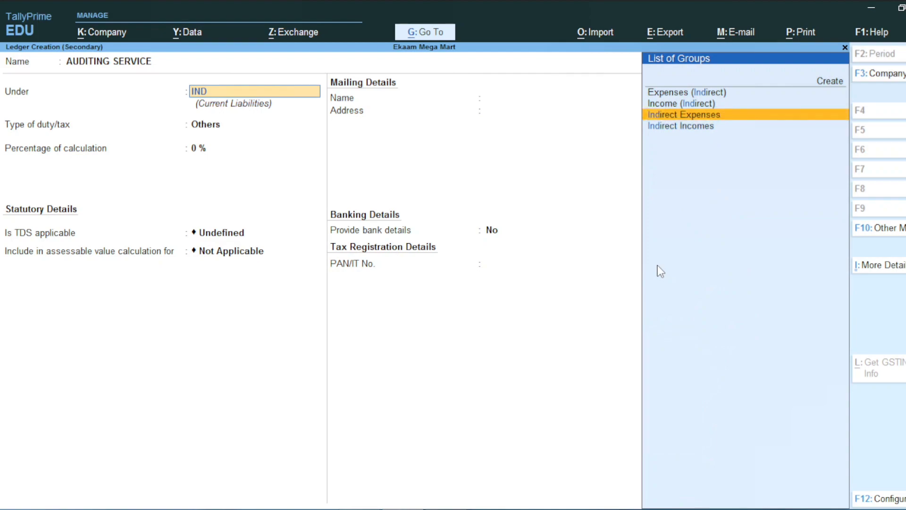
key(Return)
Step: Keep the AUDITING SERVICE ledger's type and GST defaults and set TDS to Applicable
key(Return)
key(Return)
key(Return)
text(AP)
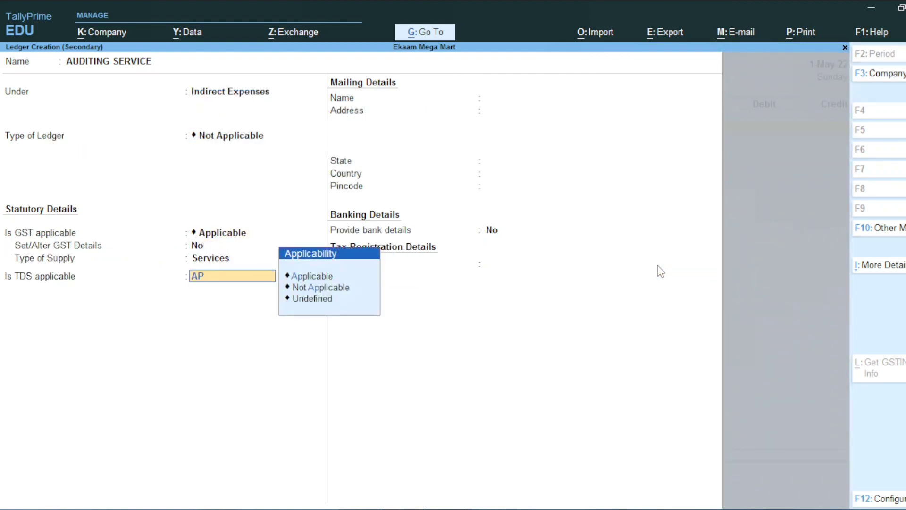
key(Return)
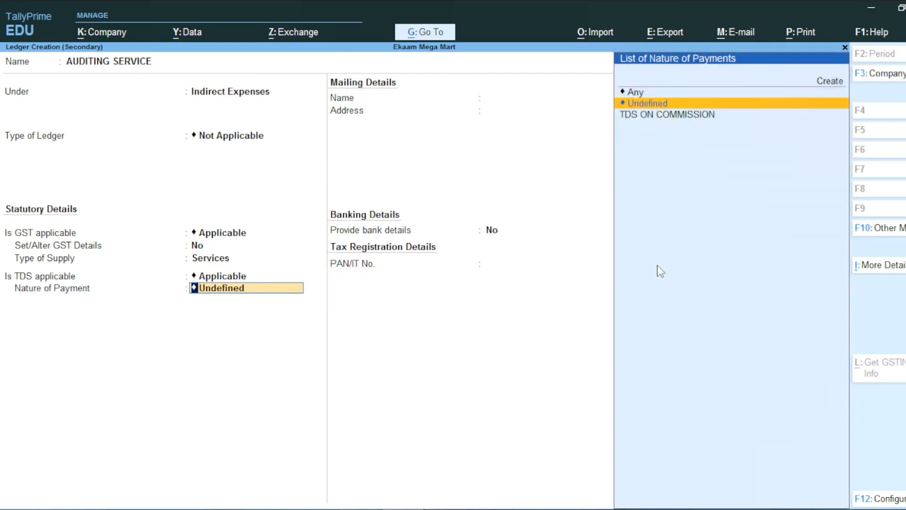
Step: Create a new TDS nature of payment named TDS ON PROFESSIONAL SERVICE with section 194-J
key(Up)
key(Up)
key(Return)
text(TDS ON)
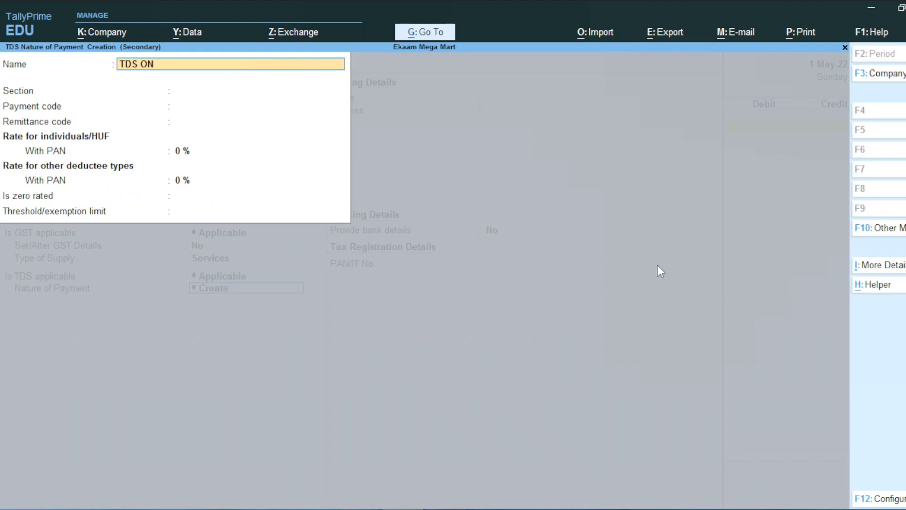
text( PROFESSIONAL SERVICE)
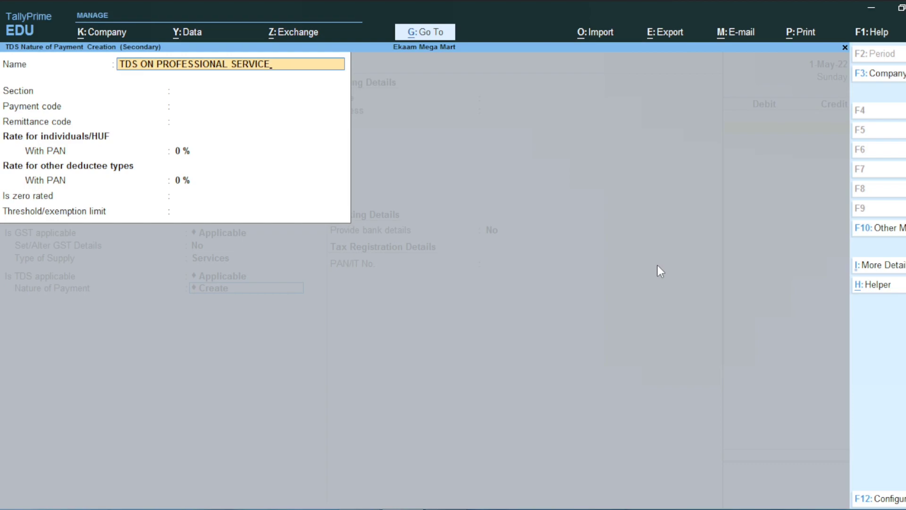
key(Return)
text(1)
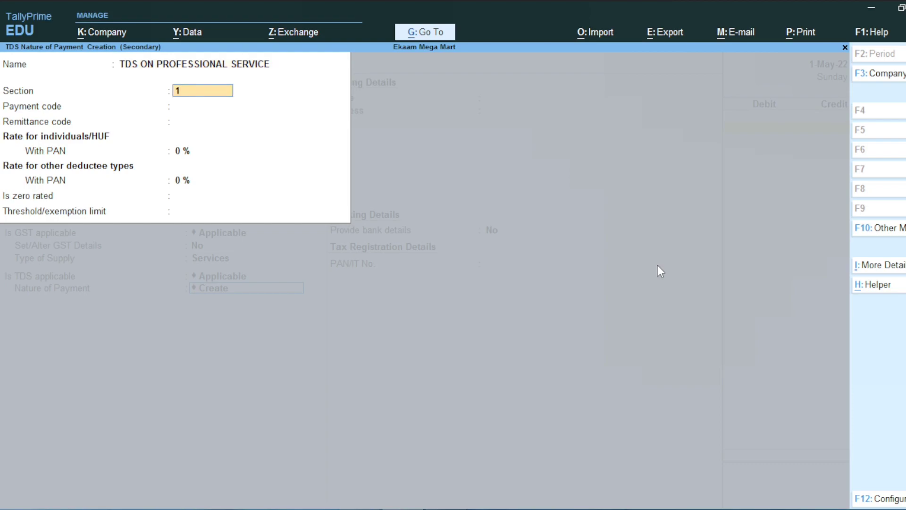
text(94-J)
key(Return)
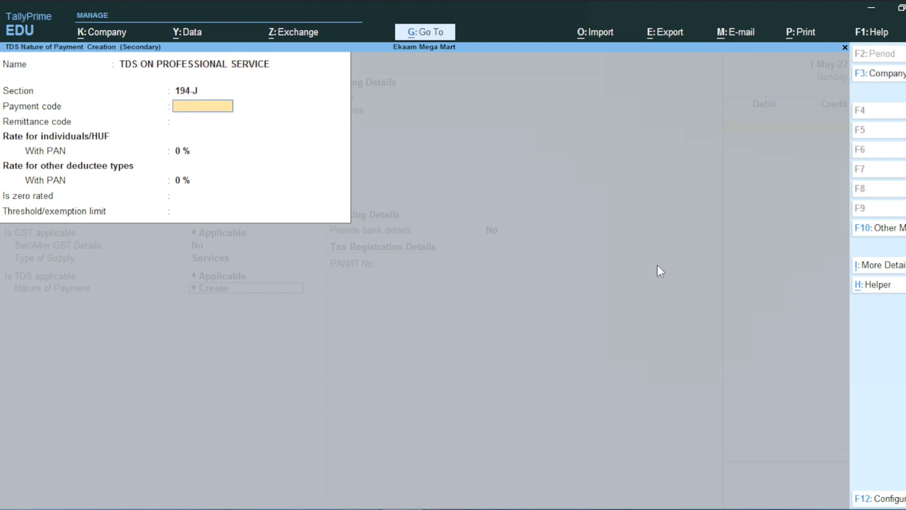
Step: Set both with-PAN rates to 10 % and the threshold limit to 30000, then save the nature of payment
key(Return)
key(Return)
text(10)
key(Return)
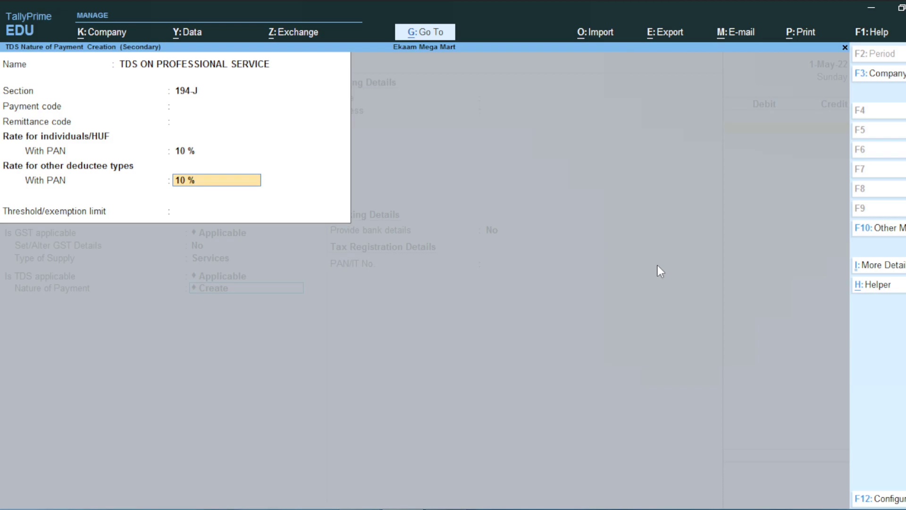
key(Return)
text(30000)
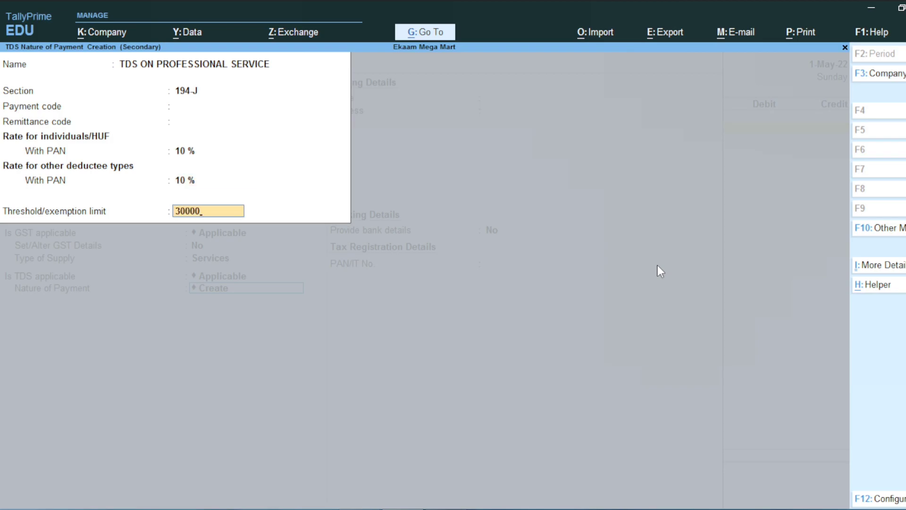
key(Return)
key(Return)
key(Return)
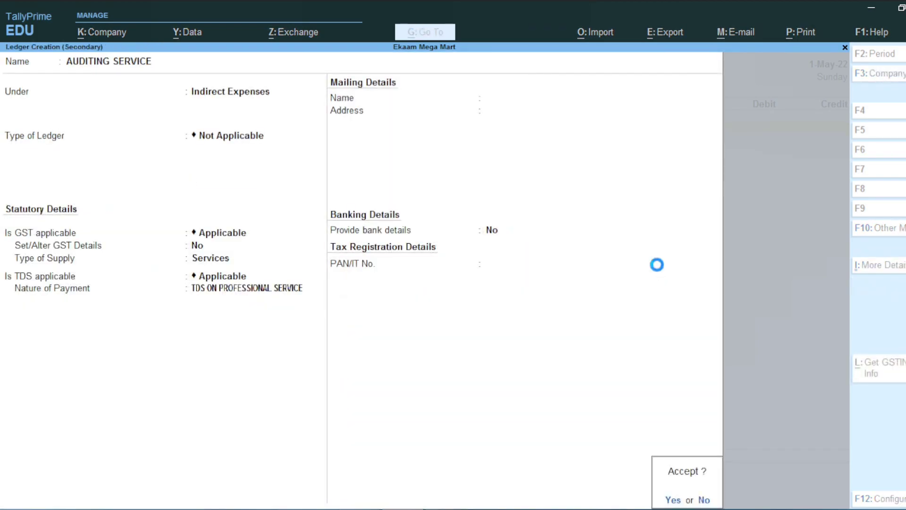
Step: Save the AUDITING SERVICE ledger and debit it with 50,000 in the journal voucher
key(Return)
key(Return)
text(50000)
key(Return)
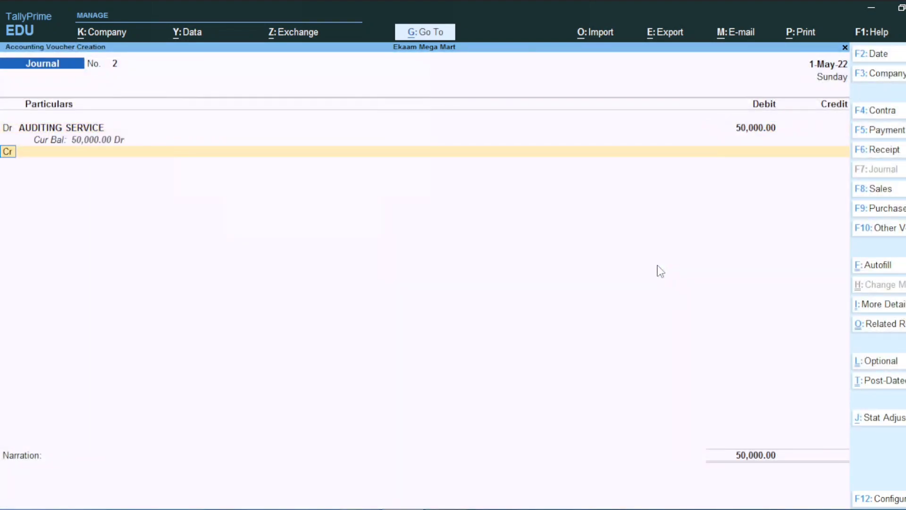
Step: Create a ledger called KAPOOR AHLUWALIA & ASSOCIATES under Sundry Creditors for the credit line, with bill-by-bill balances
key(Return)
key(alt+c)
text(KAP)
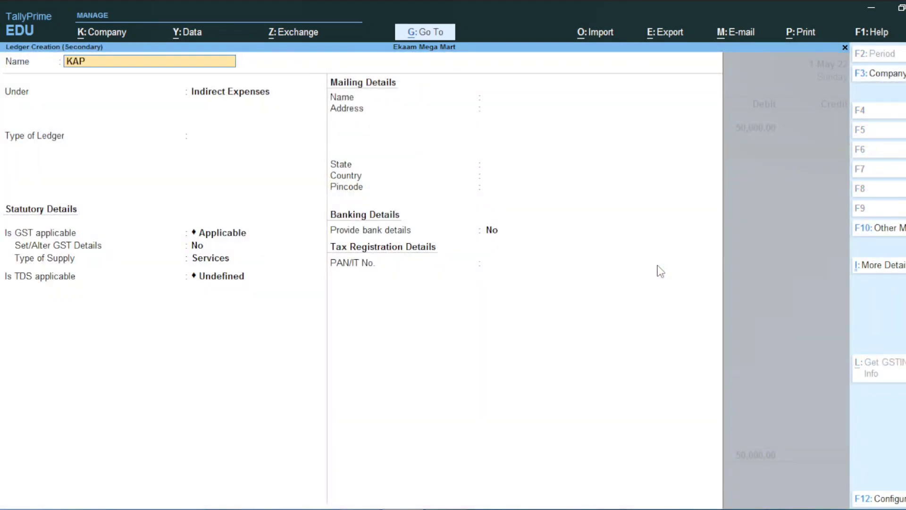
text(OOR AHLUWALIA & AS)
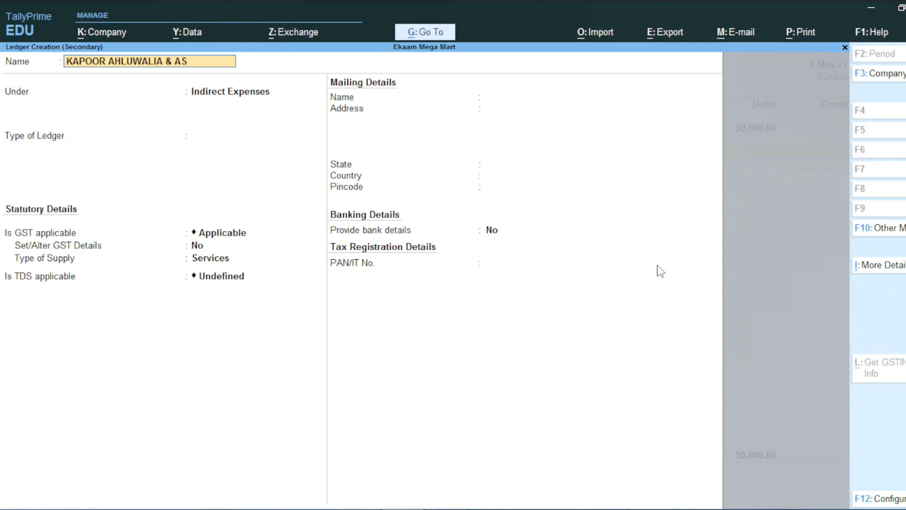
text(SOCIATES)
key(Return)
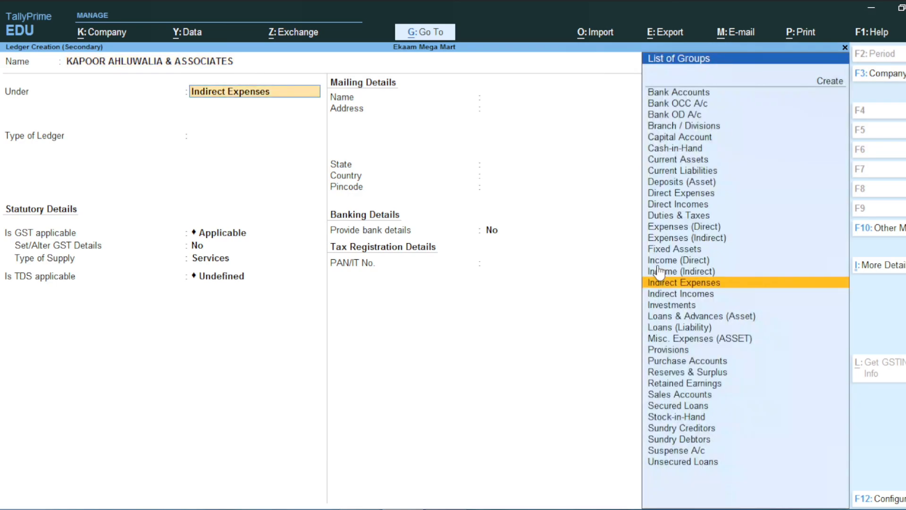
text(CRE)
key(Return)
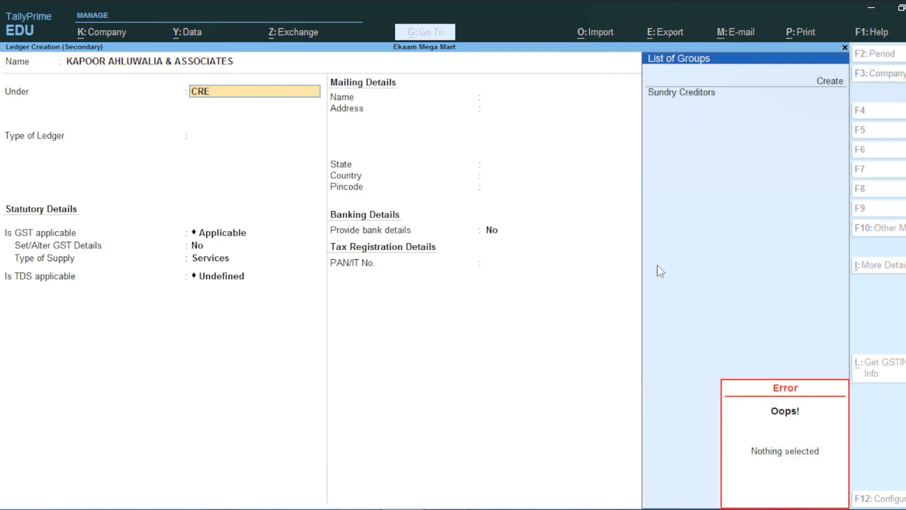
key(Return)
key(Return)
key(Return)
key(Return)
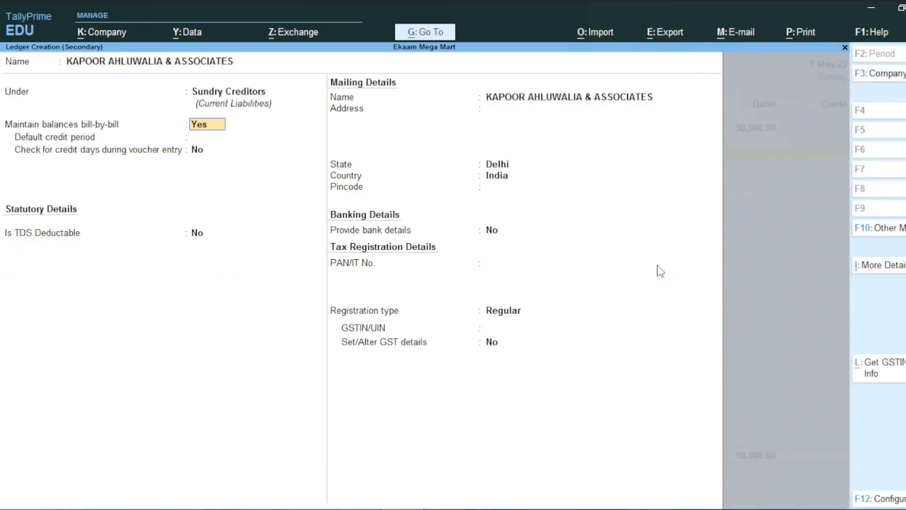
Step: Make the party ledger TDS deductable with deductee type Individual/HUF - Resident and TDS deducted in the same voucher
text(y)
key(Return)
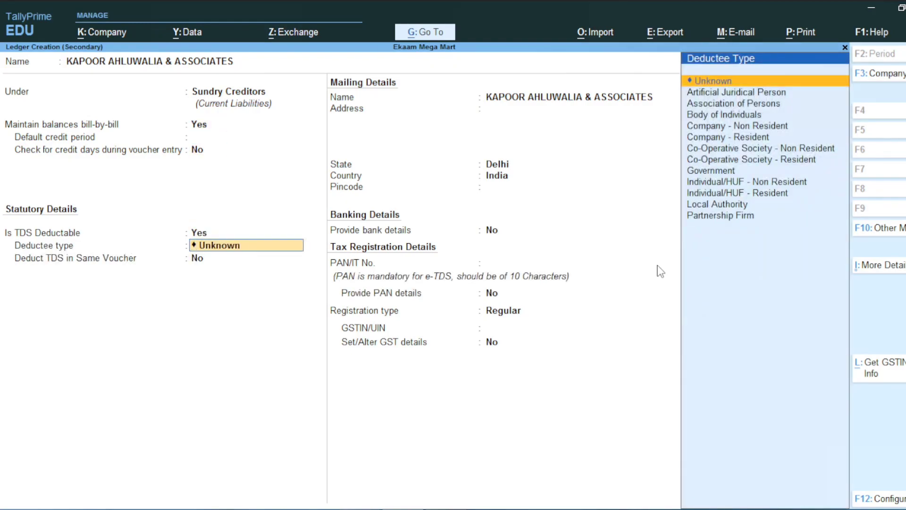
key(Down)
key(Down)
key(Down)
key(Down)
key(Down)
key(Down)
key(Down)
key(Down)
key(Down)
key(Down)
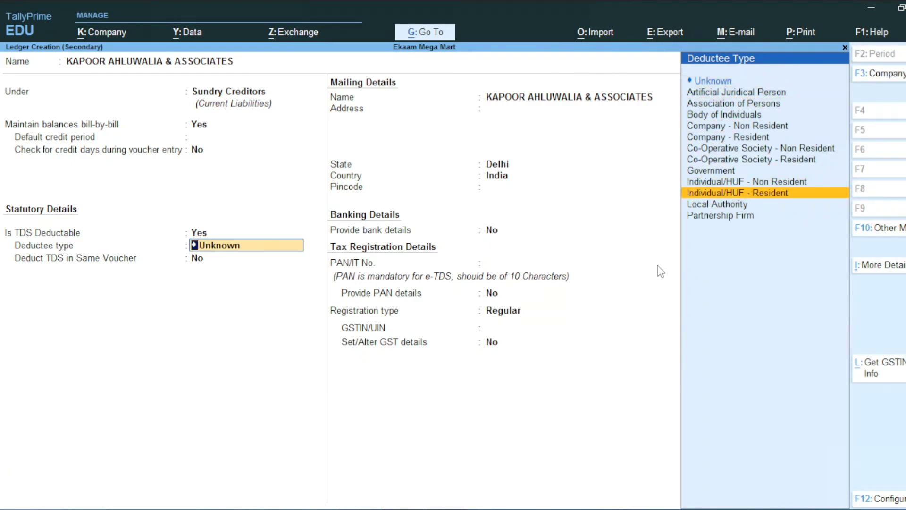
key(Return)
key(Return)
key(Return)
key(Return)
key(Return)
key(Return)
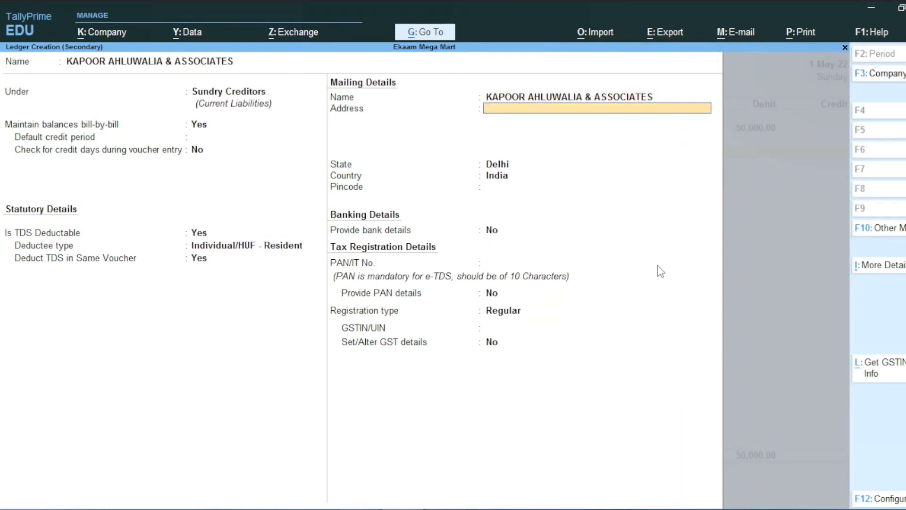
Step: Enter the party's PAN, keep the remaining tax registration defaults, and save the ledger
key(Return)
key(Return)
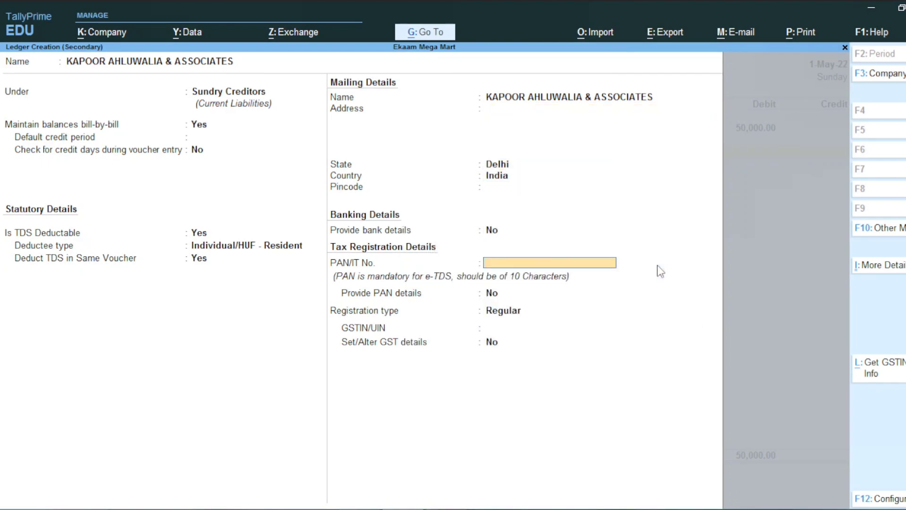
text(ABBBB1234B)
key(Return)
key(Return)
key(Return)
key(Return)
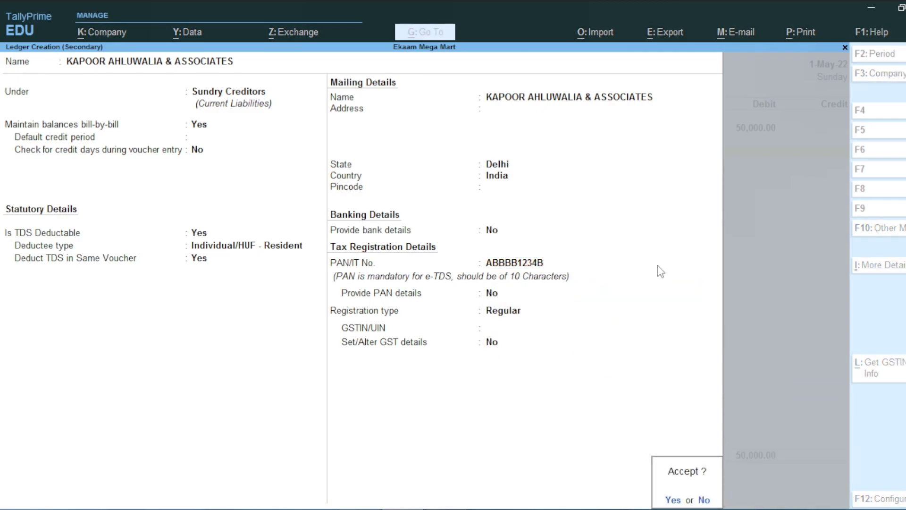
key(y)
Step: Credit KAPOOR AHLUWALIA & ASSOCIATES with 45,000, accepting new bill references for 50,000 Cr and 5,000 Dr
key(Return)
text(450000.00)
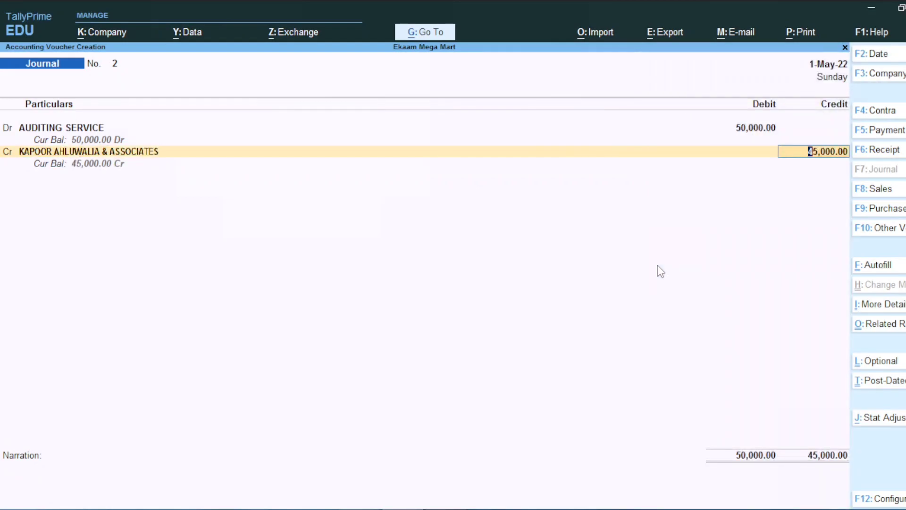
key(Return)
key(Return)
key(Return)
key(Return)
key(Return)
key(Return)
key(Return)
key(Return)
key(Return)
key(Return)
key(Return)
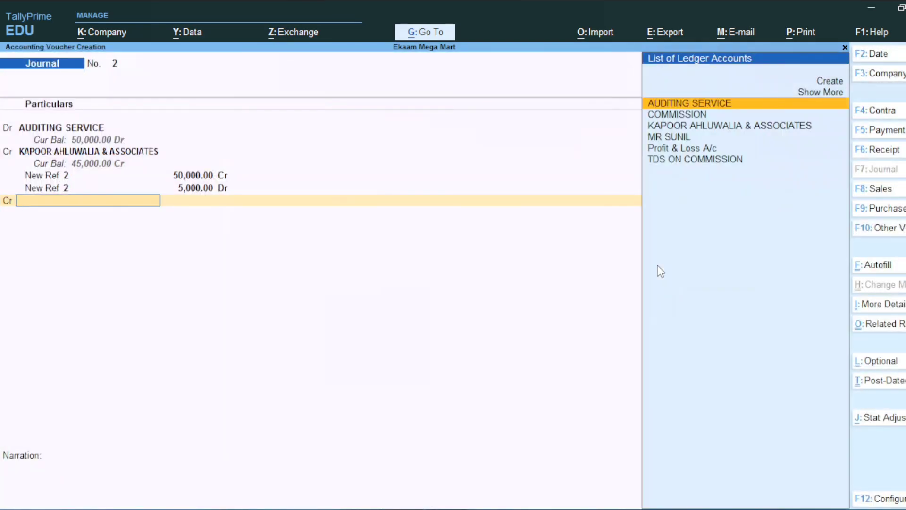
Step: Create a ledger called TDS ON PROFESSIONAL SERVICE under Duties & Taxes for the second credit line
key(alt+c)
text(TDS ON PROFE)
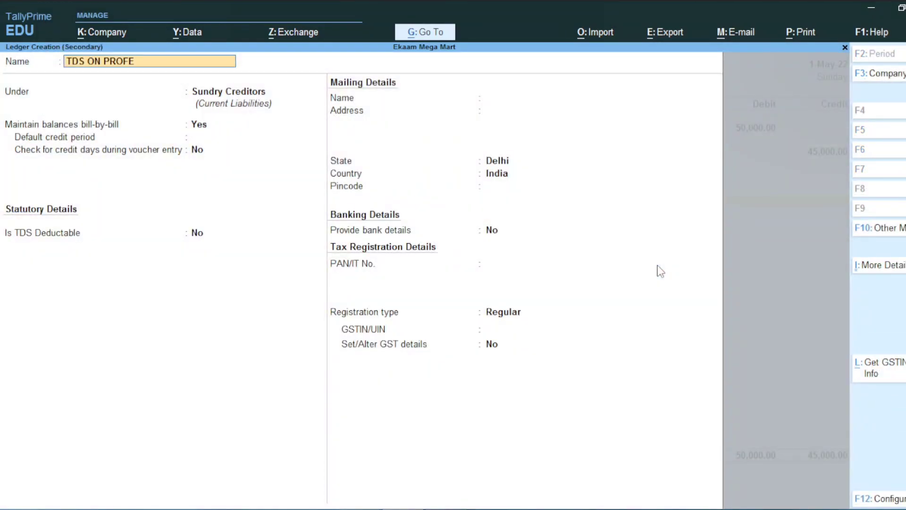
text(SSIONA;)
key(BackSpace)
text(L SERVICE)
key(Return)
text(DUT)
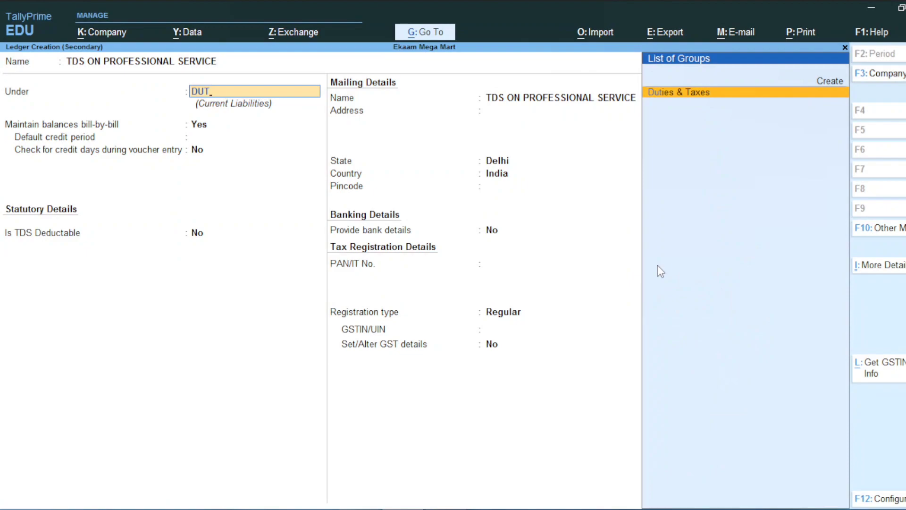
key(Return)
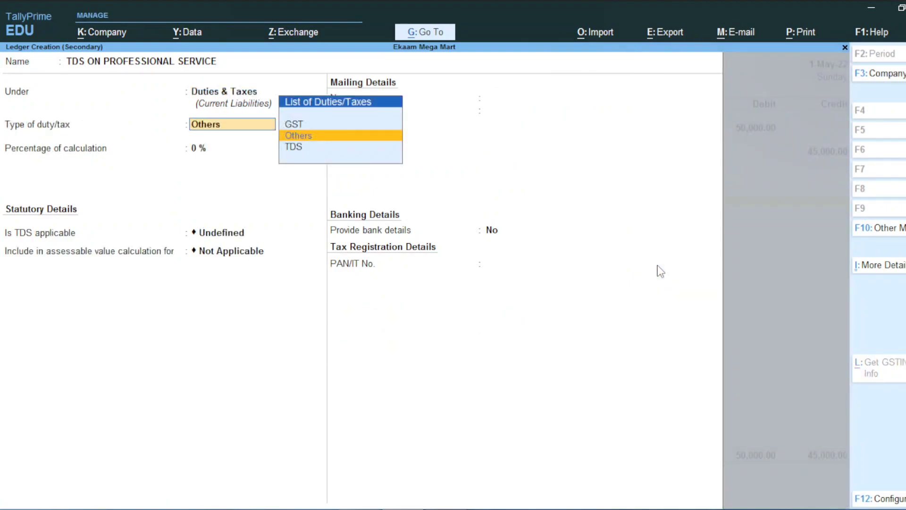
Step: Set the ledger's duty type to TDS and nature of payment to TDS ON PROFESSIONAL SERVICE, then save it
key(Down)
key(Return)
key(Down)
key(Down)
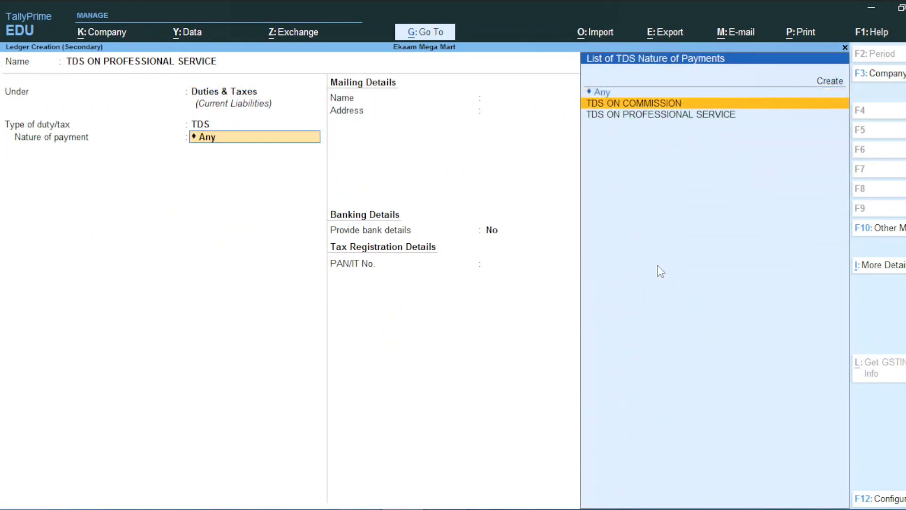
key(Return)
key(Return)
key(Return)
key(Return)
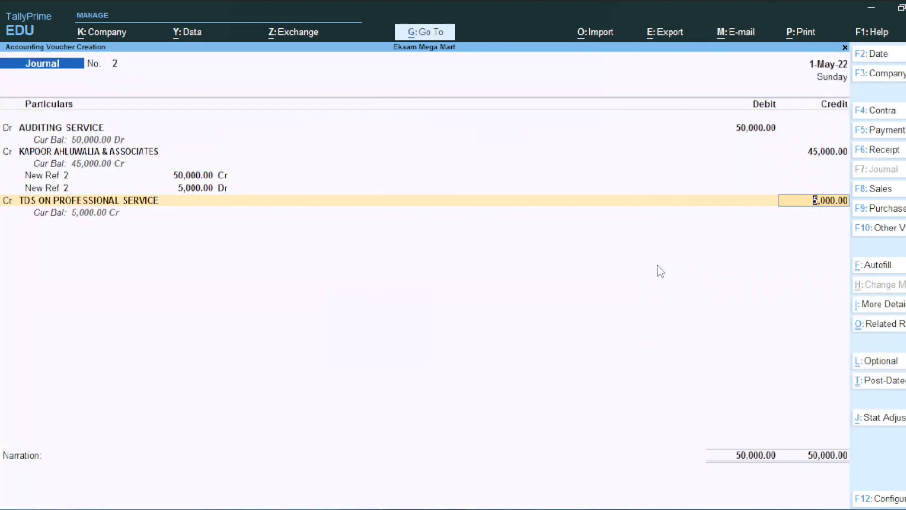
Step: Accept the 5,000 credit to TDS ON PROFESSIONAL SERVICE and save the journal voucher
key(Return)
key(Return)
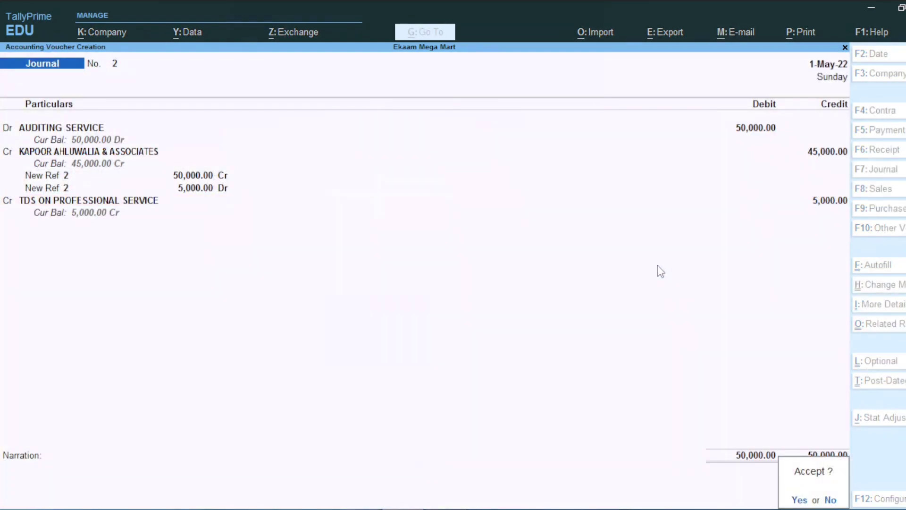
key(y)
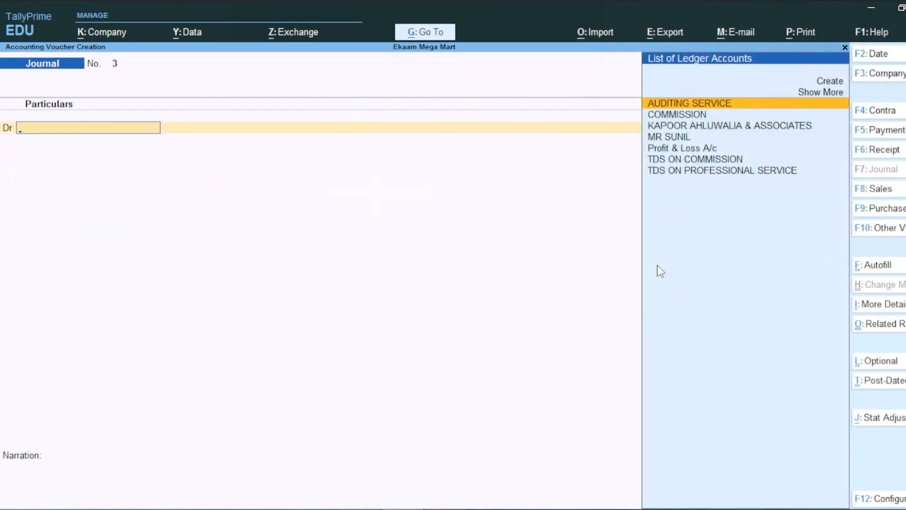
Step: Start a payment voucher debiting KAPOOR AHLUWALIA & ASSOCIATES with 45,000 against bill reference 2
click(882, 136)
text(KAPOOR AHLUWALIA & ASSOCIATES)
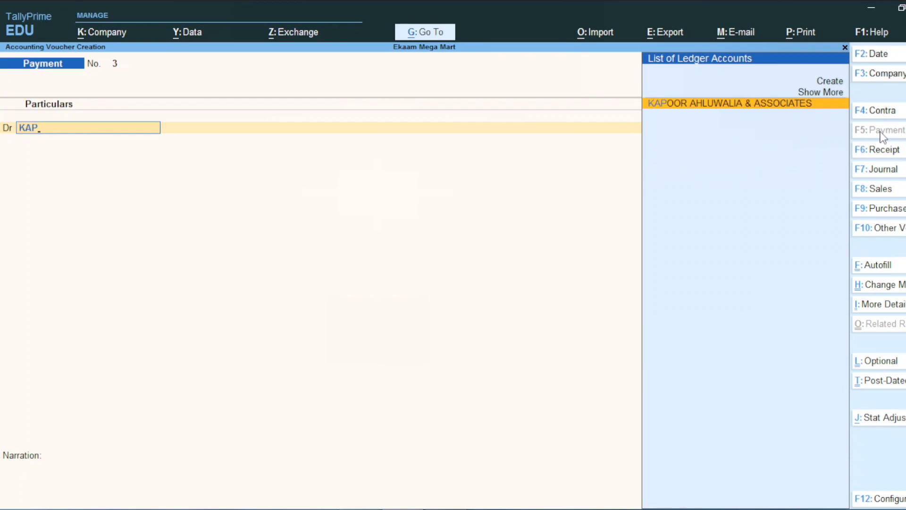
key(Return)
text(45000)
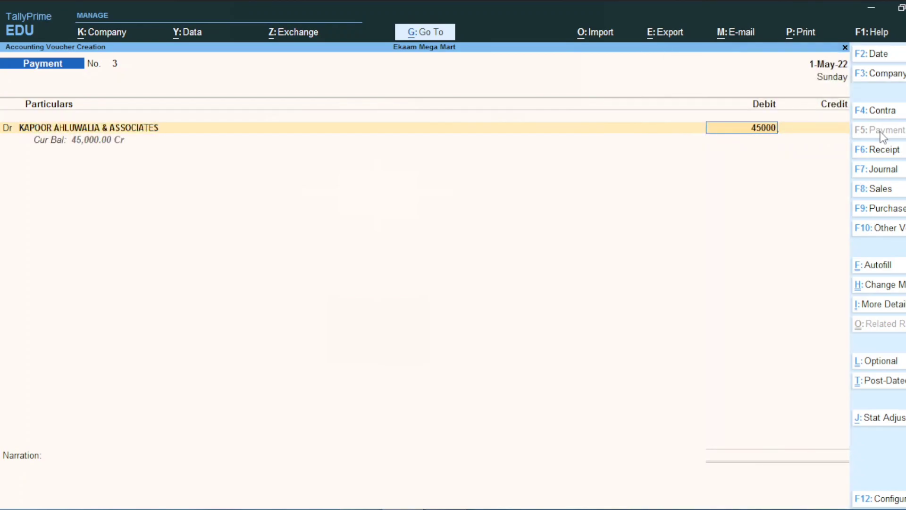
key(Return)
key(Return)
key(Return)
key(Return)
key(Return)
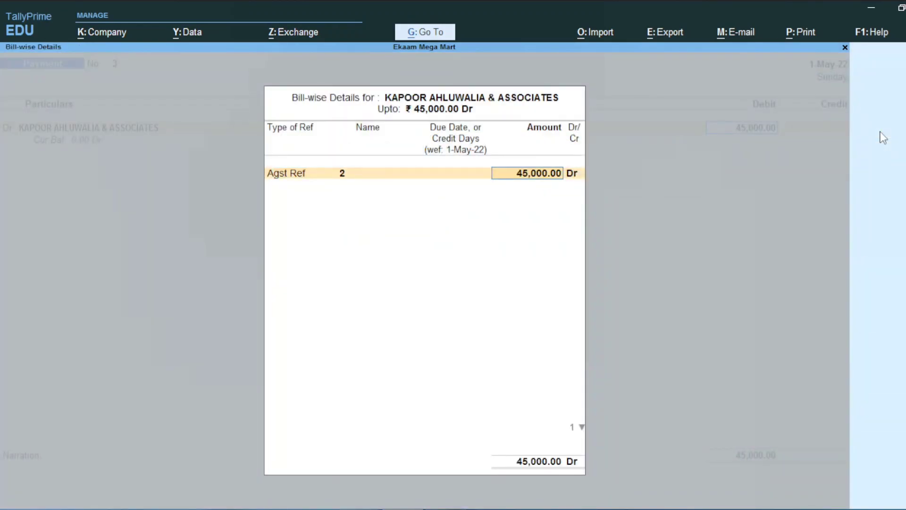
key(Return)
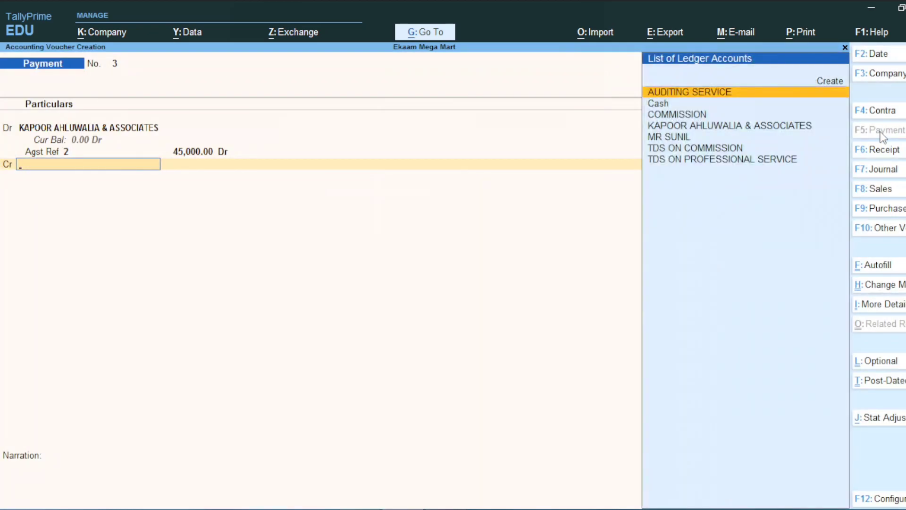
Step: Create a ledger called HDFC BANK under Bank Accounts for the credit line and save it
key(alt+c)
text(HDFC)
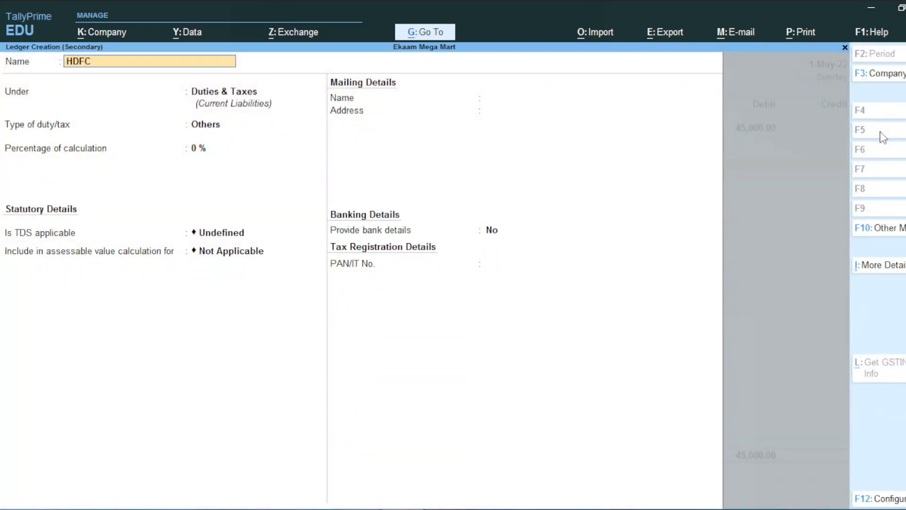
text( BANK)
key(Return)
text(BAN)
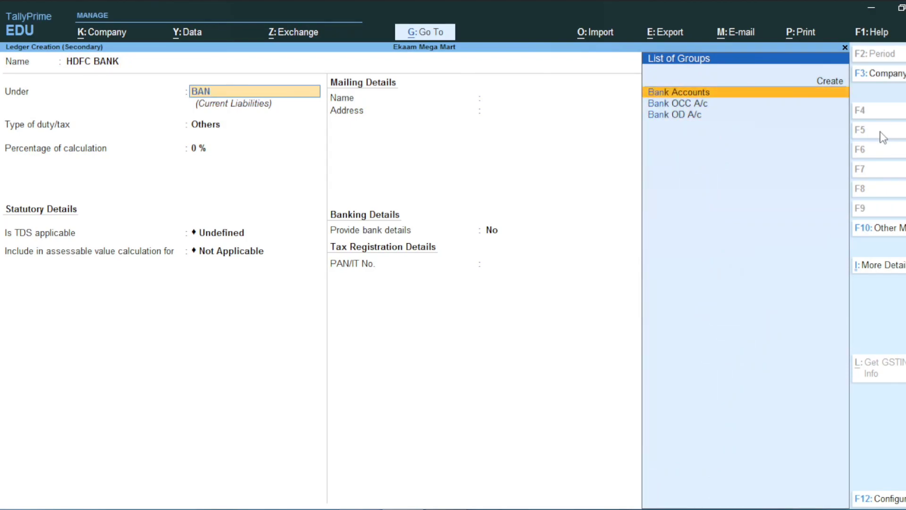
key(Return)
key(ctrl+a)
key(Return)
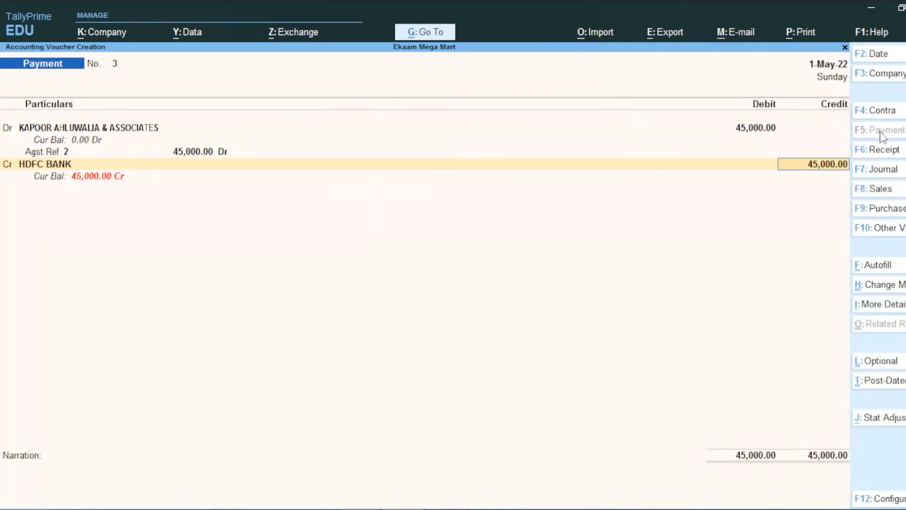
Step: Accept the 45,000 credit to HDFC BANK and save the payment voucher
key(Return)
key(Return)
key(ctrl+a)
key(Return)
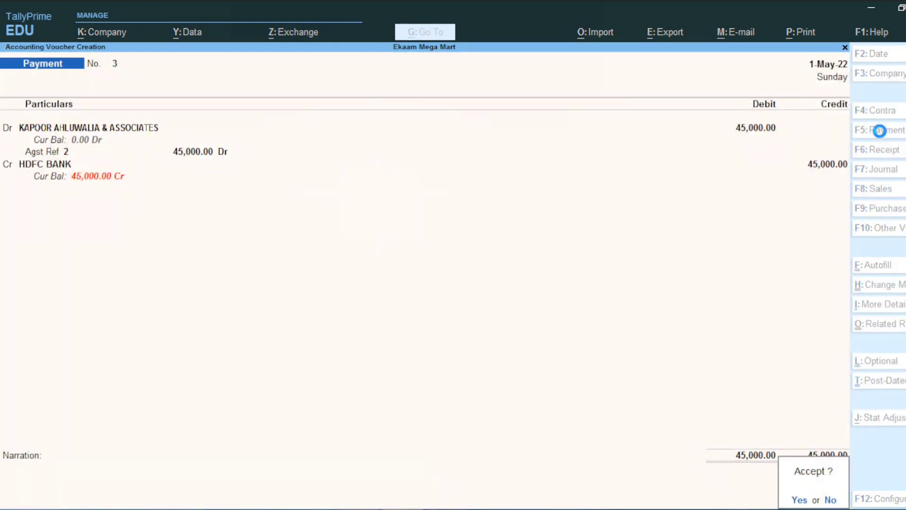
key(Return)
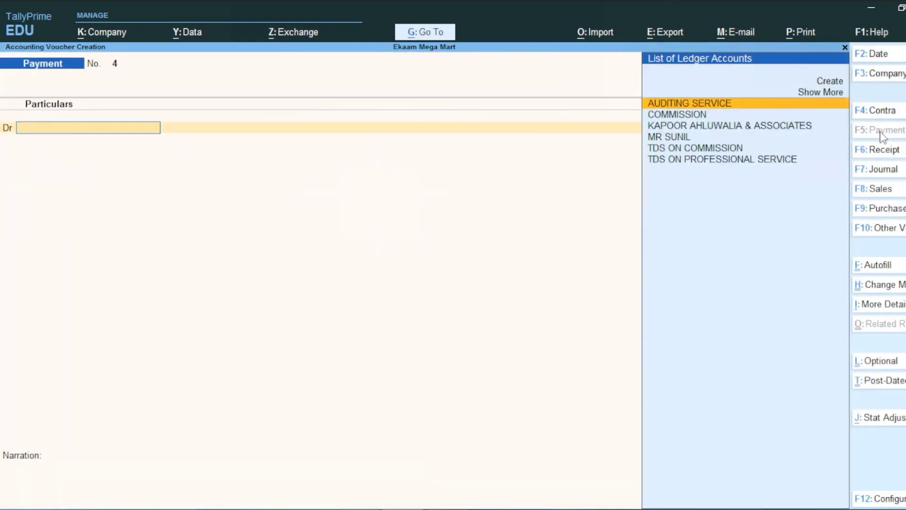
Step: Leave voucher entry and open the additional reports list from the Gateway of Tally
key(Escape)
key(y)
key(Down)
key(Down)
key(Down)
key(Down)
key(Down)
key(Down)
key(Down)
key(Return)
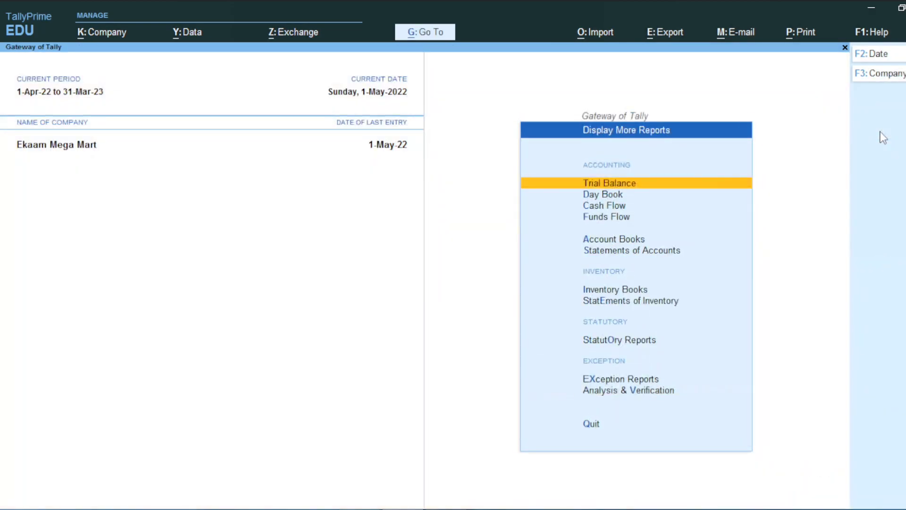
Step: Open the Form 26Q report from the statutory TDS reports
key(Down)
key(Down)
key(Down)
key(Down)
key(Down)
key(Down)
key(Down)
key(Down)
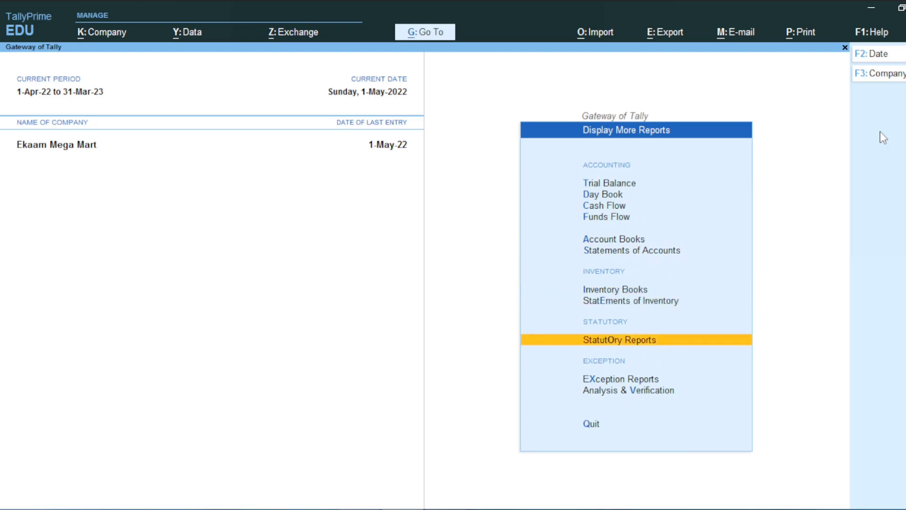
key(Return)
key(Down)
key(Return)
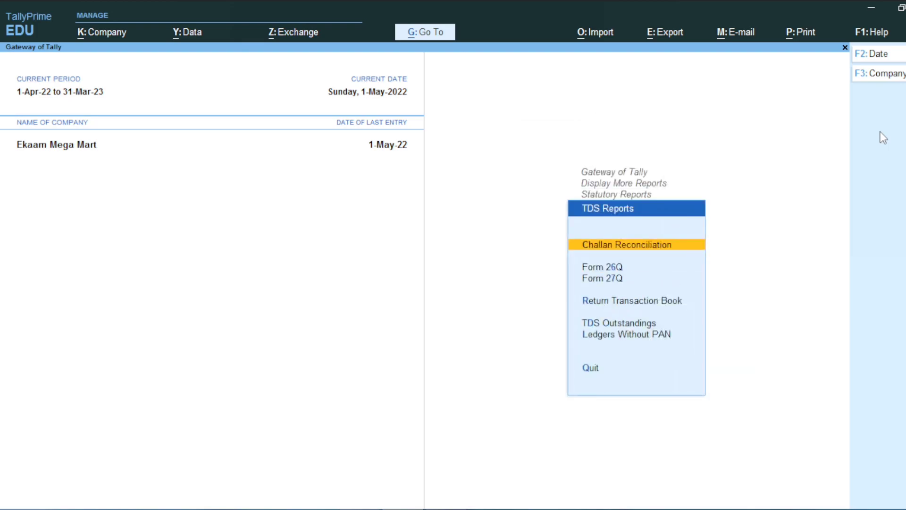
key(Down)
key(Return)
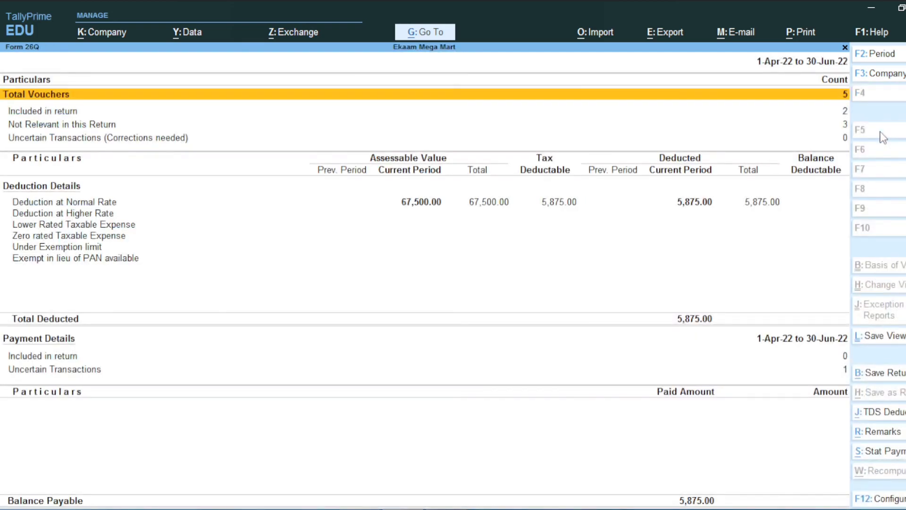
Step: Start a statutory payment from Form 26Q with TDS as the tax type
click(885, 455)
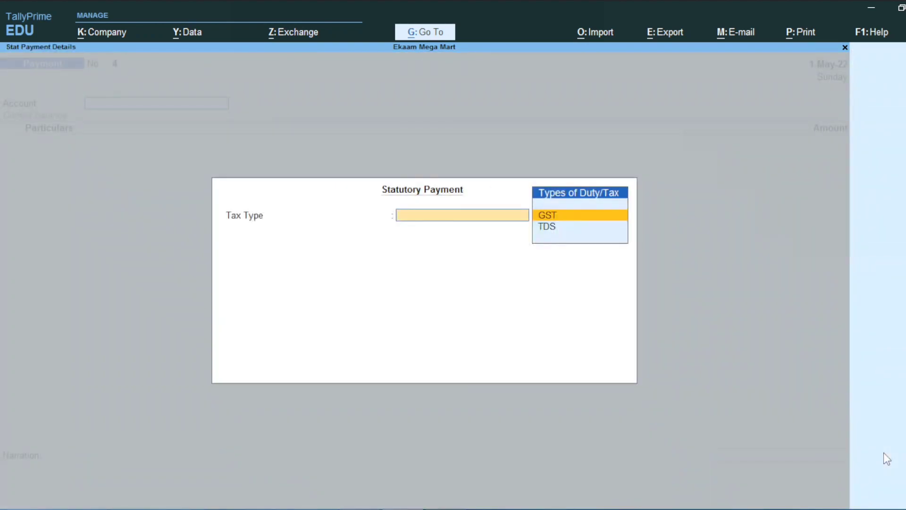
key(Down)
key(Return)
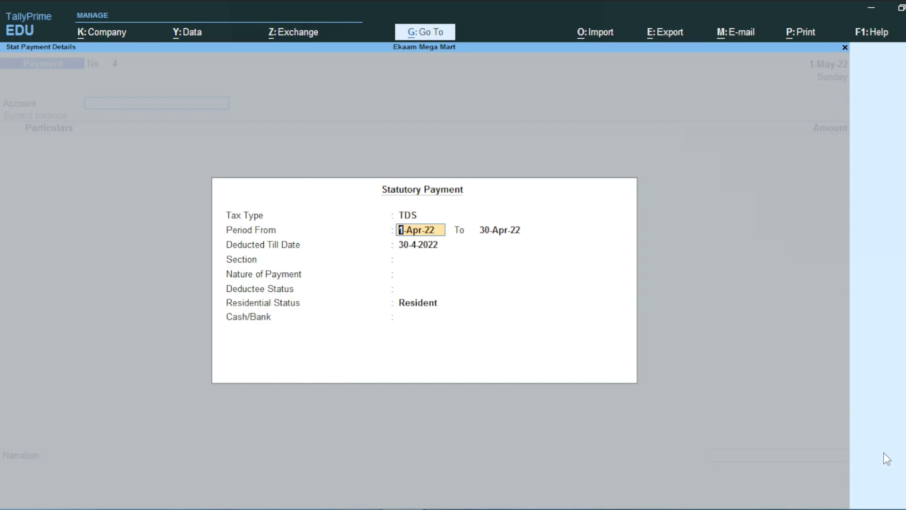
Step: Set the statutory payment period to 1-Apr-22 to 1-May-22 and the deducted till date to 1-5-2022
key(Return)
text(1.5)
key(Return)
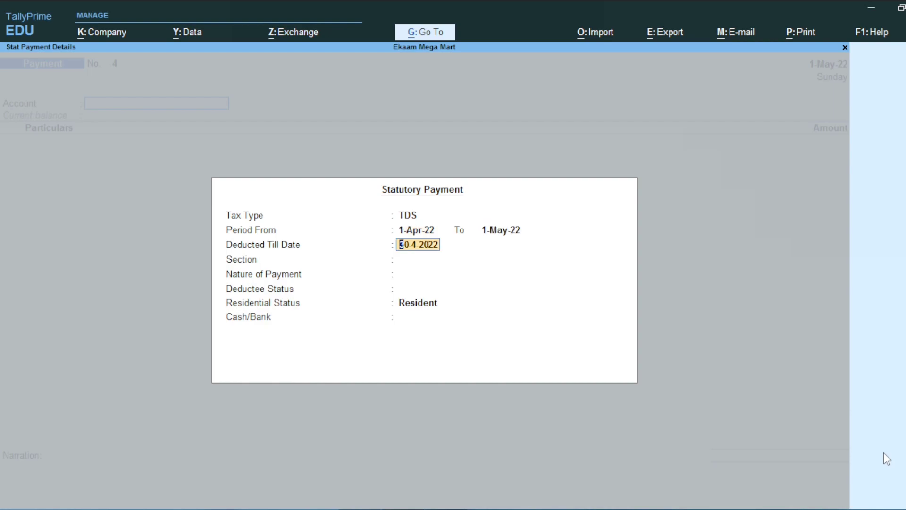
key(BackSpace)
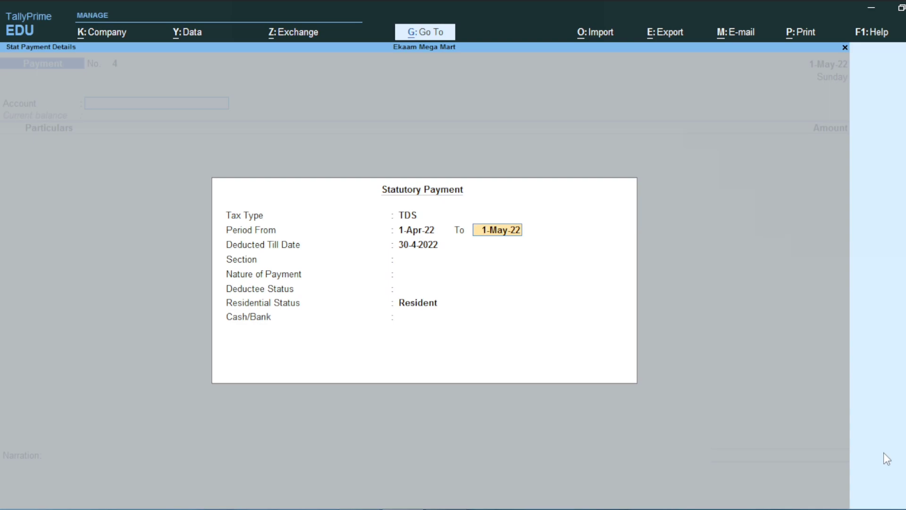
text(30.4)
key(BackSpace)
key(BackSpace)
key(BackSpace)
key(BackSpace)
text(1)
key(Return)
text(1.5)
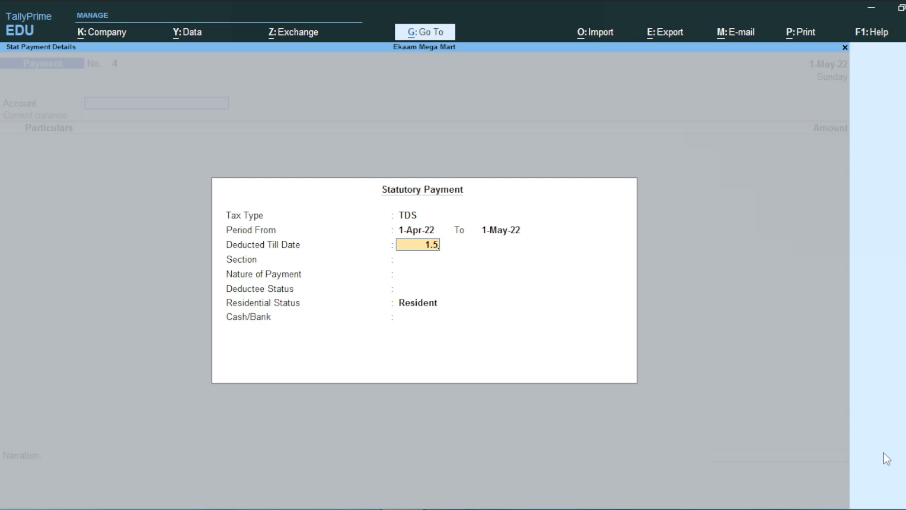
key(Return)
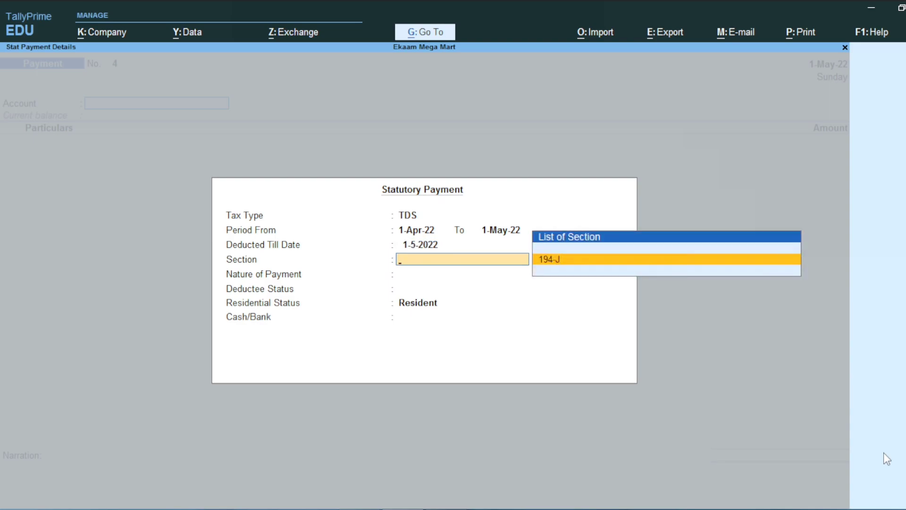
Step: Fill the statutory payment with section 194-J, nature TDS ON PROFESSIONAL SERVICE, deductee status Non Company and HDFC BANK as the paying account
key(Return)
key(Return)
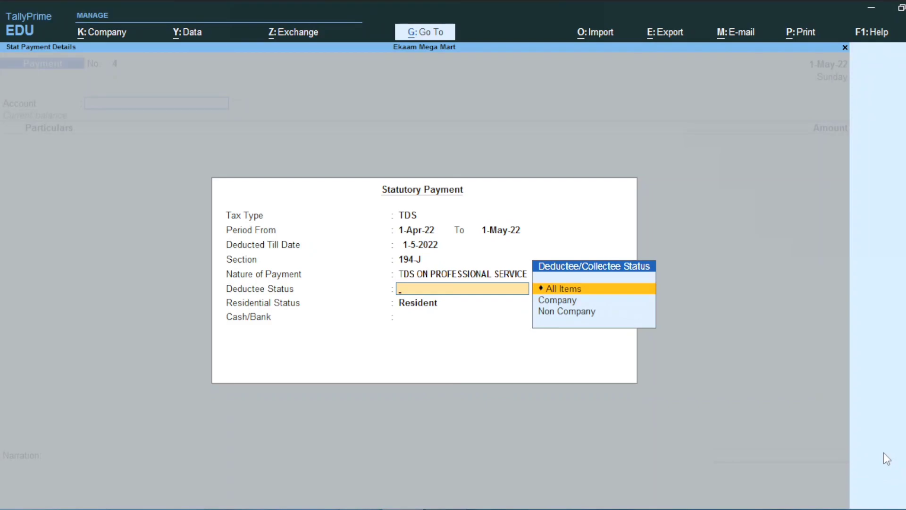
key(Down)
key(Down)
key(Return)
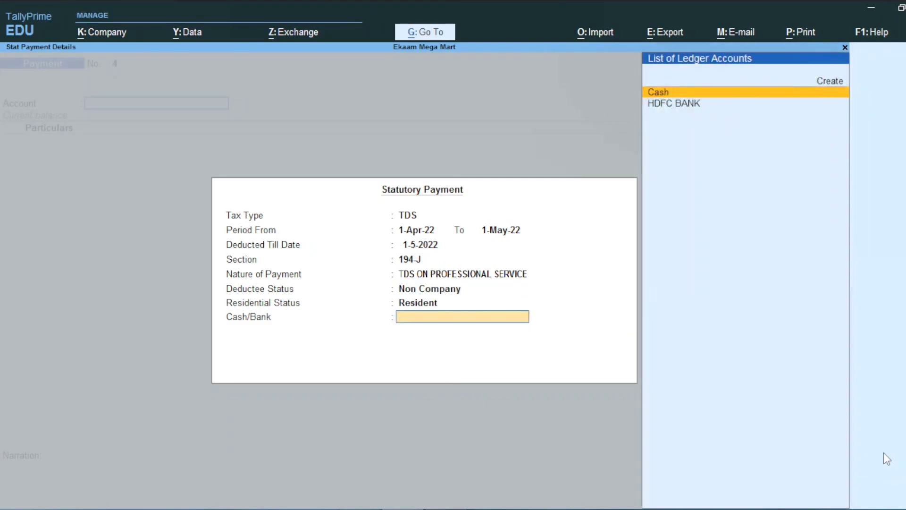
key(Down)
key(Return)
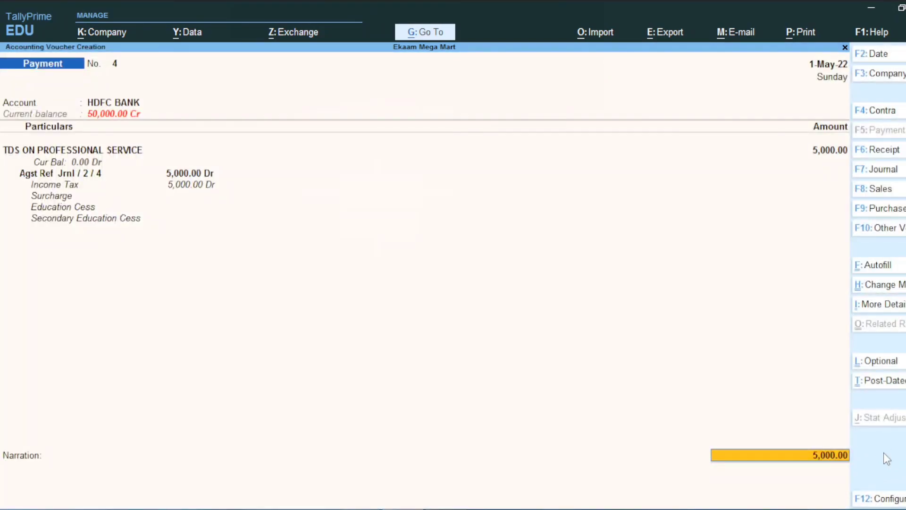
Step: Save the TDS payment voucher and review its T.D.S. tax challan in the print preview
key(ctrl)
key(ctrl+p)
key(i)
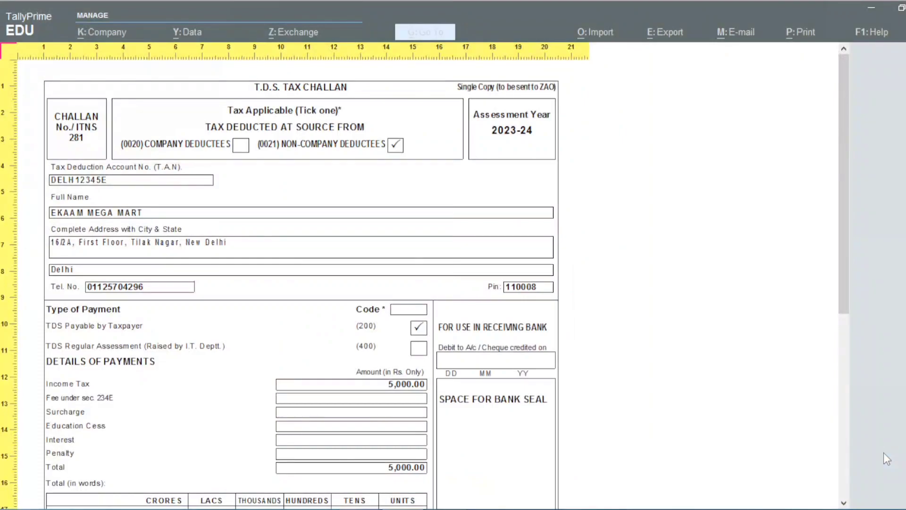
scroll(884, 452, down, 6)
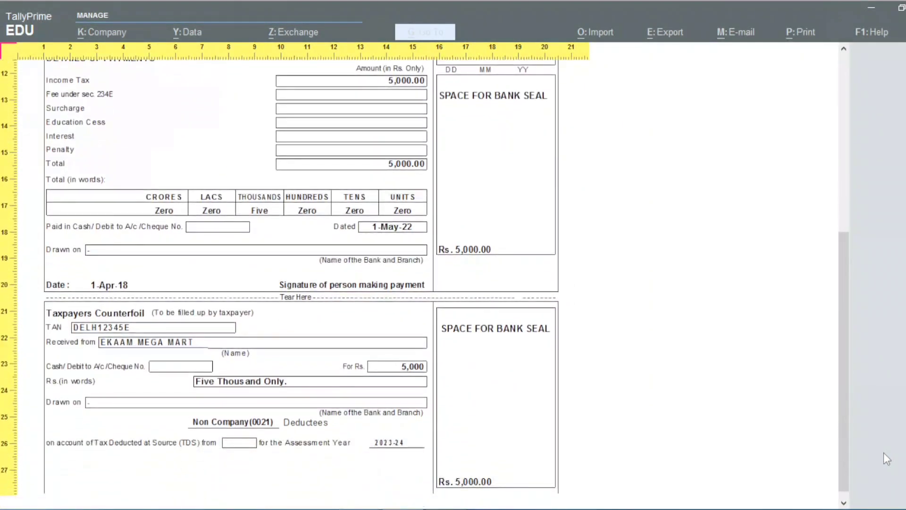
key(alt+z)
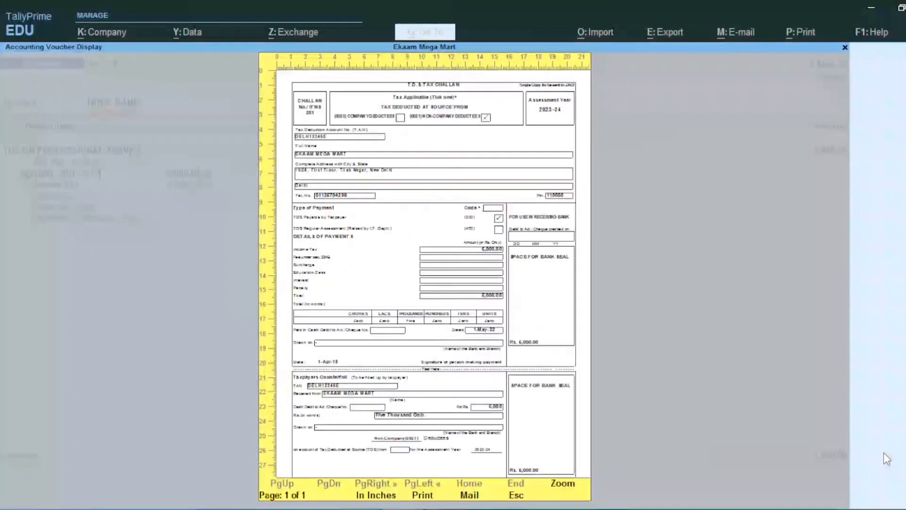